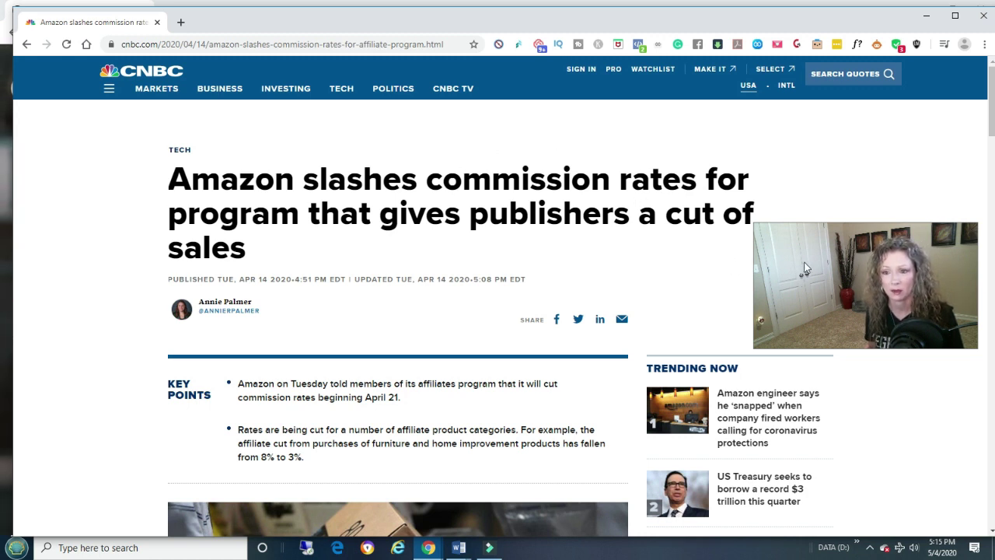
pyautogui.moveTo(809, 283); pyautogui.dragTo(811, 295)
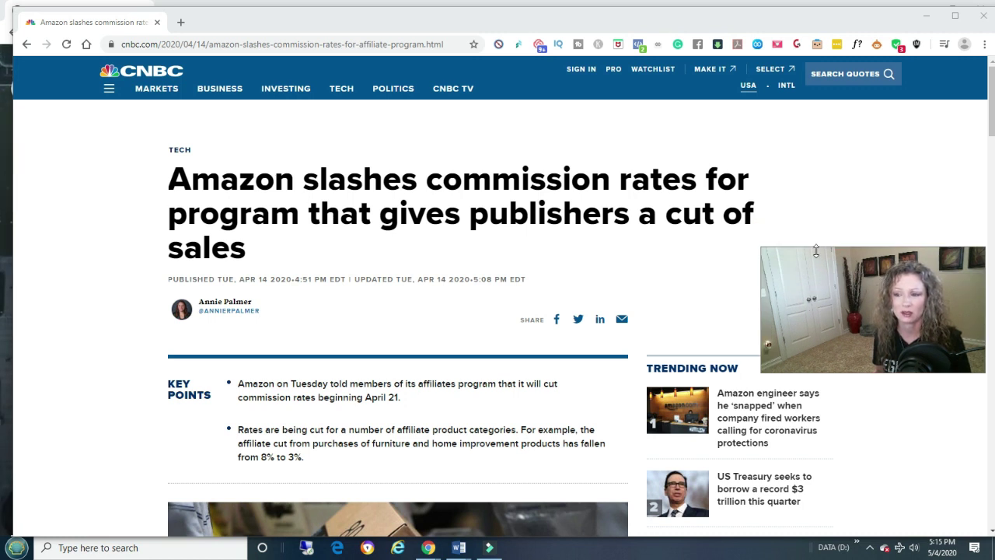
pyautogui.moveTo(818, 266); pyautogui.dragTo(827, 273)
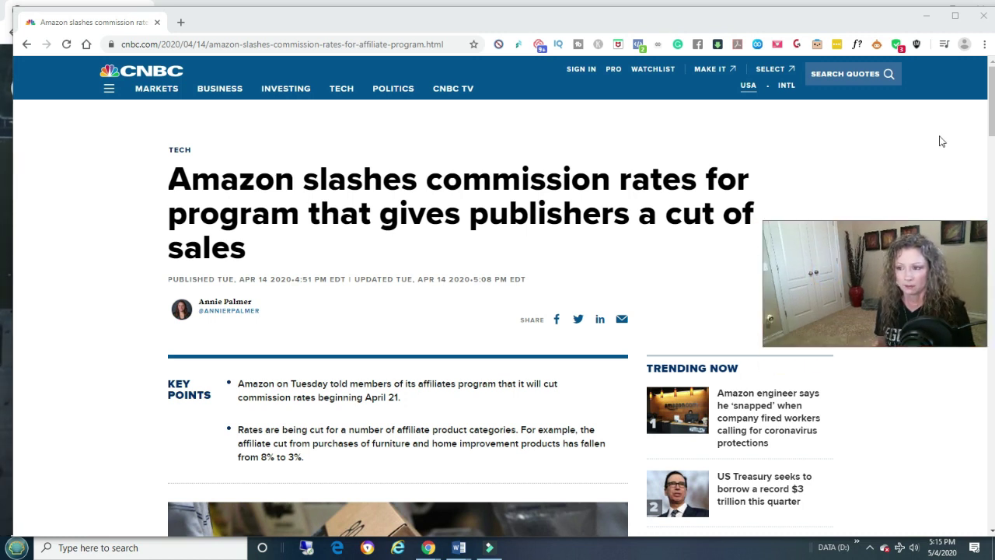
# Examine the CNBC article's key points and compare the Amazon affiliate rate tables before and after April 21
pyautogui.click(988, 134)
pyautogui.moveTo(989, 134); pyautogui.dragTo(992, 170)
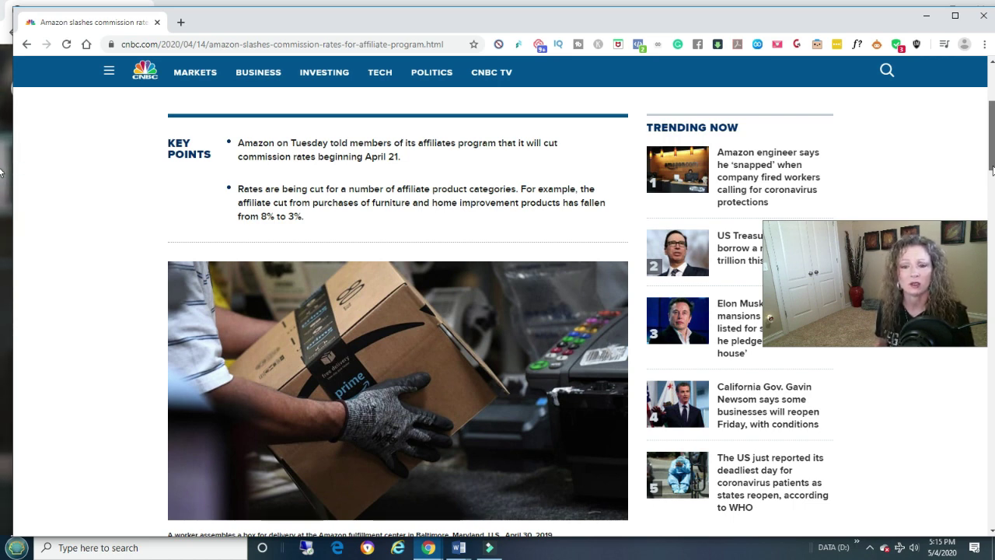
pyautogui.moveTo(992, 170); pyautogui.dragTo(992, 202)
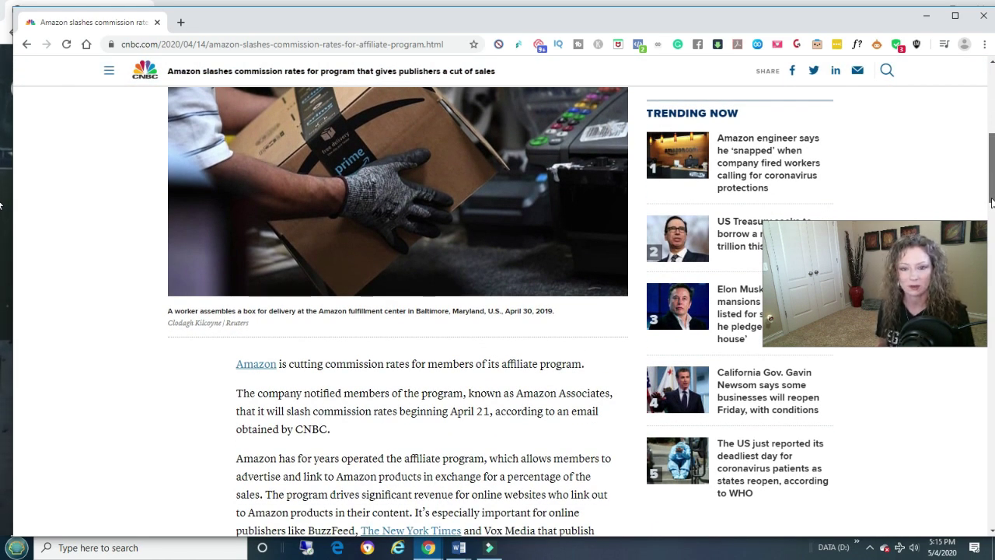
pyautogui.moveTo(991, 202); pyautogui.dragTo(992, 302)
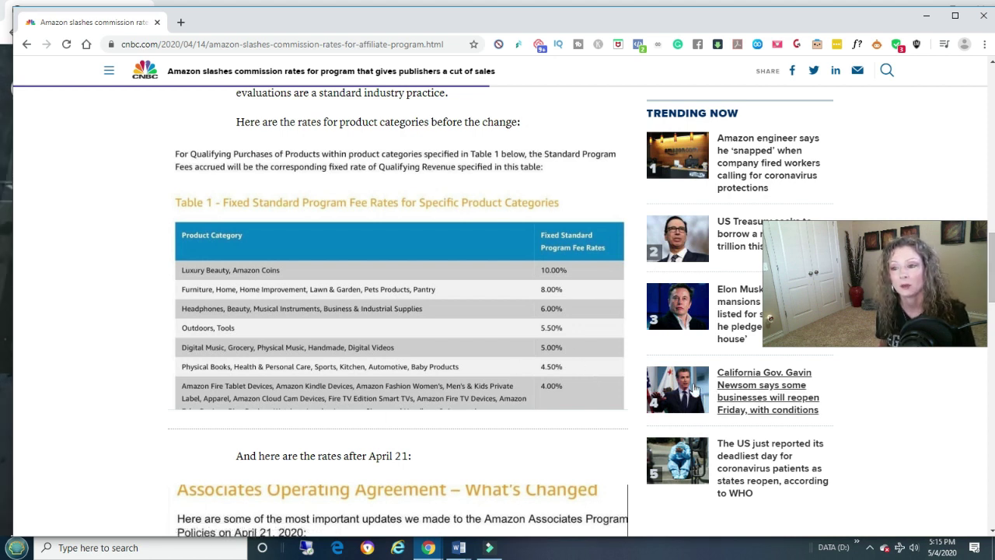
pyautogui.scroll(-4, 4, 326)
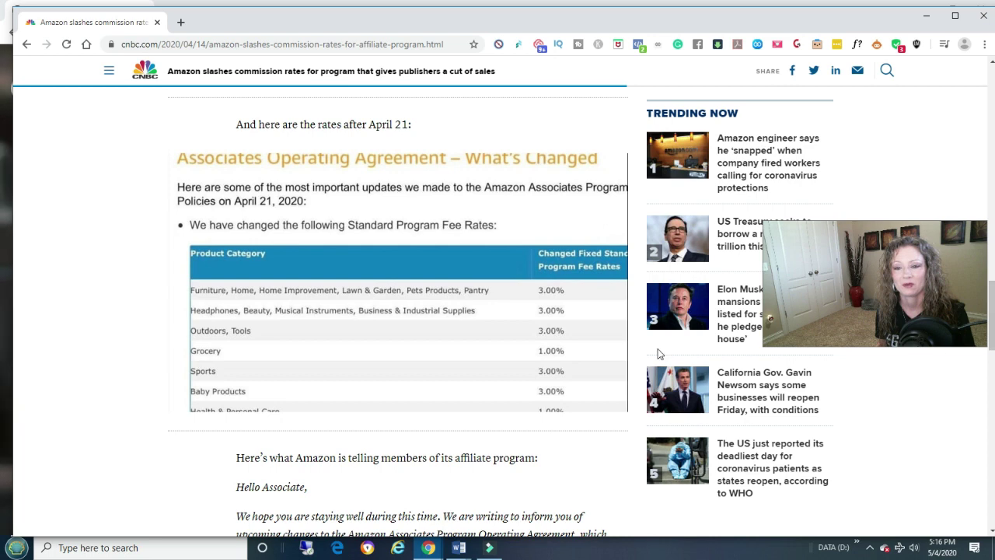
pyautogui.scroll(2, 584, 311)
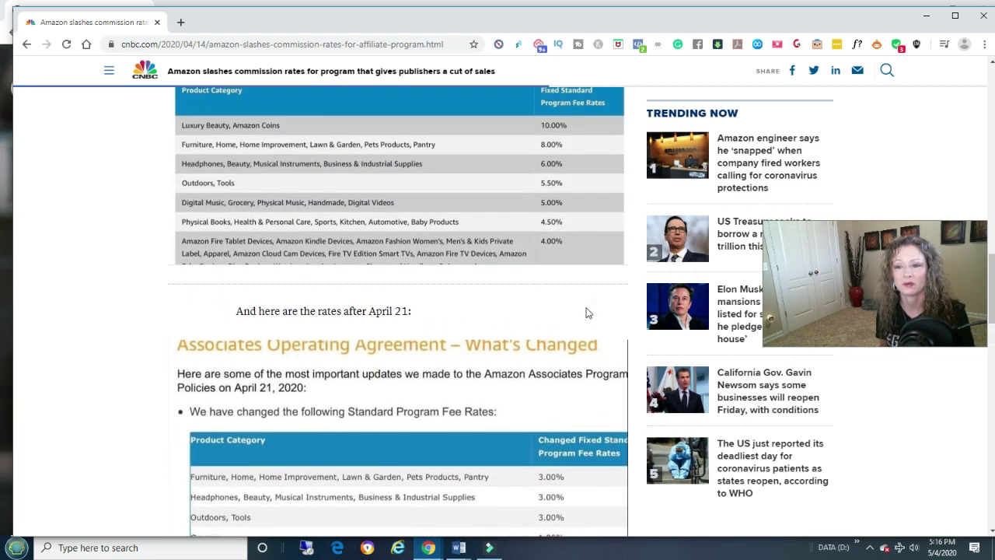
pyautogui.scroll(-3, 587, 312)
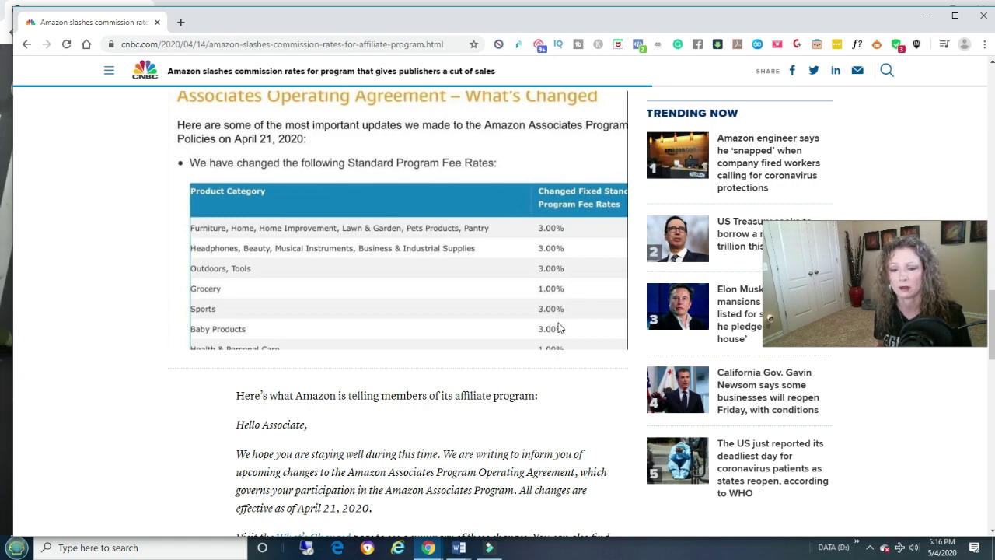
# Read the rest of the CNBC article, covering Amazon's message to its associates and the affiliates' reactions to the cuts
pyautogui.scroll(-6, 558, 328)
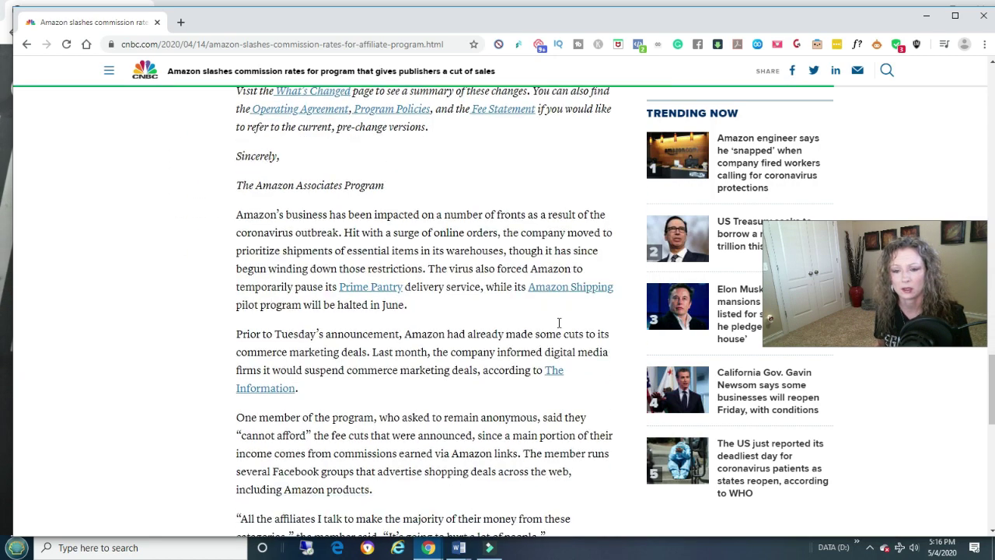
pyautogui.scroll(-6, 558, 322)
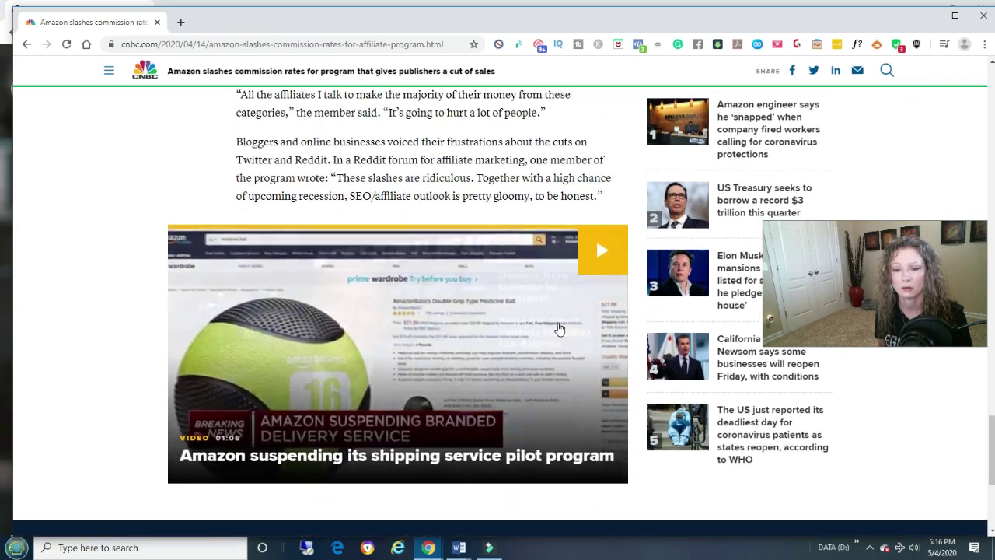
pyautogui.scroll(-2, 558, 328)
pyautogui.scroll(7, 559, 328)
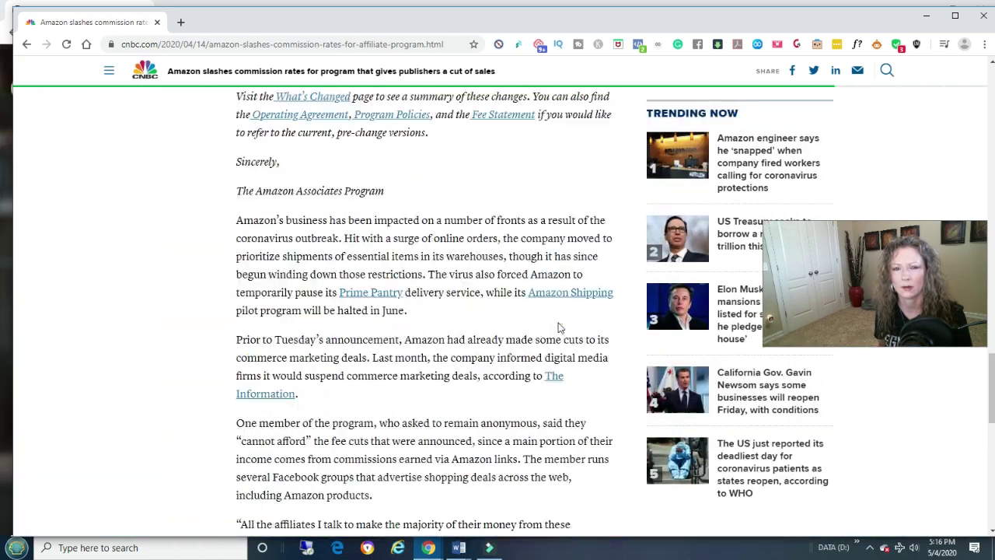
pyautogui.scroll(10, 558, 328)
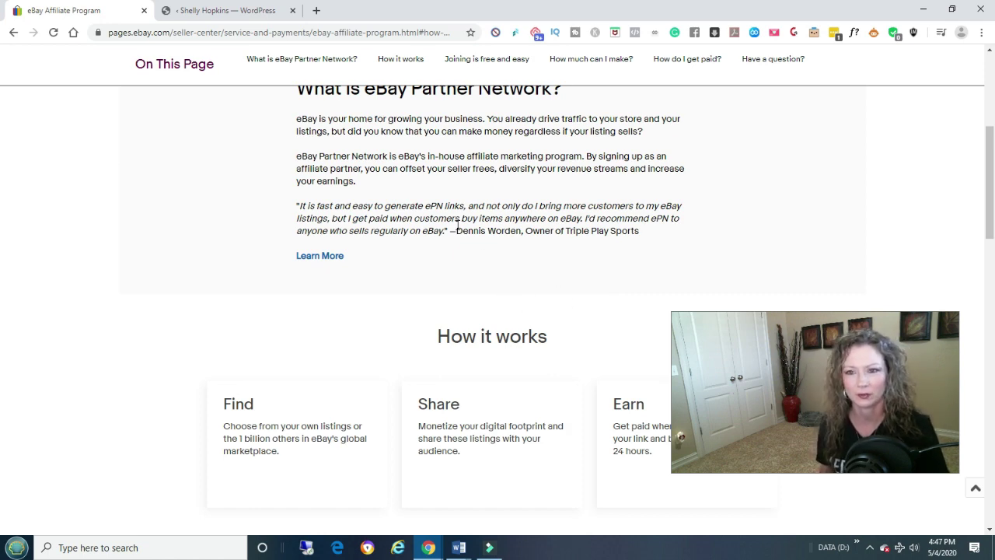
# Review the eBay Partner Network introduction and go to the page's "How much can I make?" section
pyautogui.scroll(5, 554, 280)
pyautogui.scroll(-1, 447, 221)
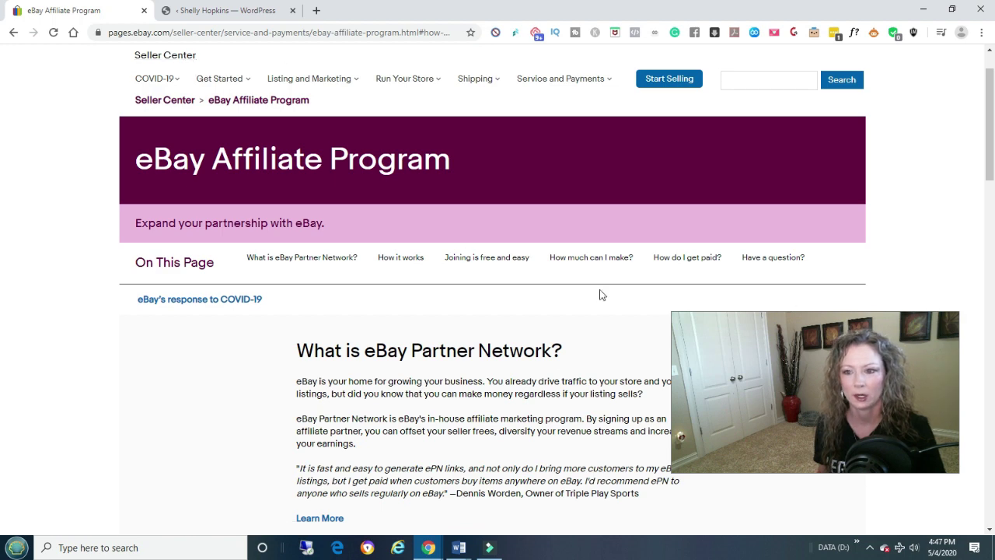
pyautogui.click(591, 263)
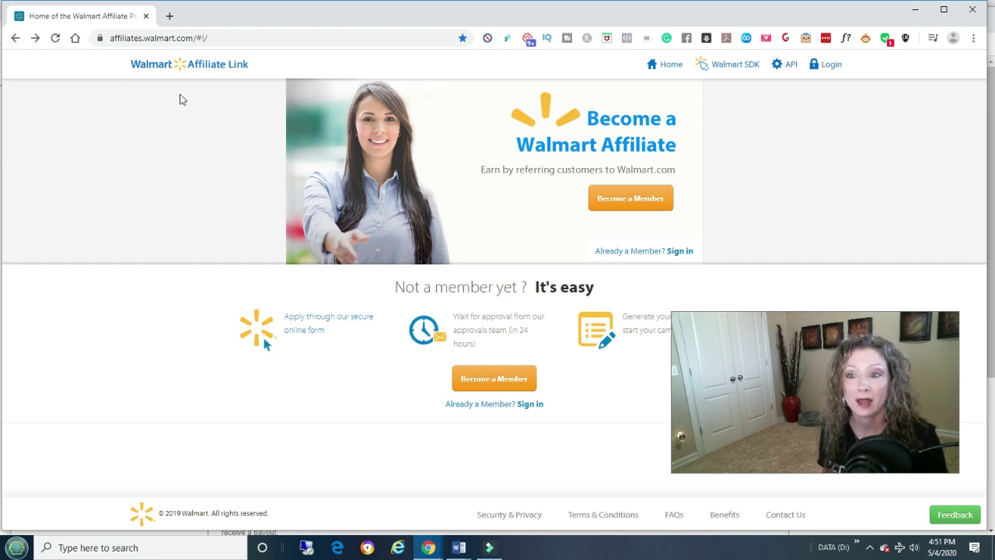
# Open the Walmart affiliate membership application and find the Payout Details in its Agreements section
pyautogui.click(615, 200)
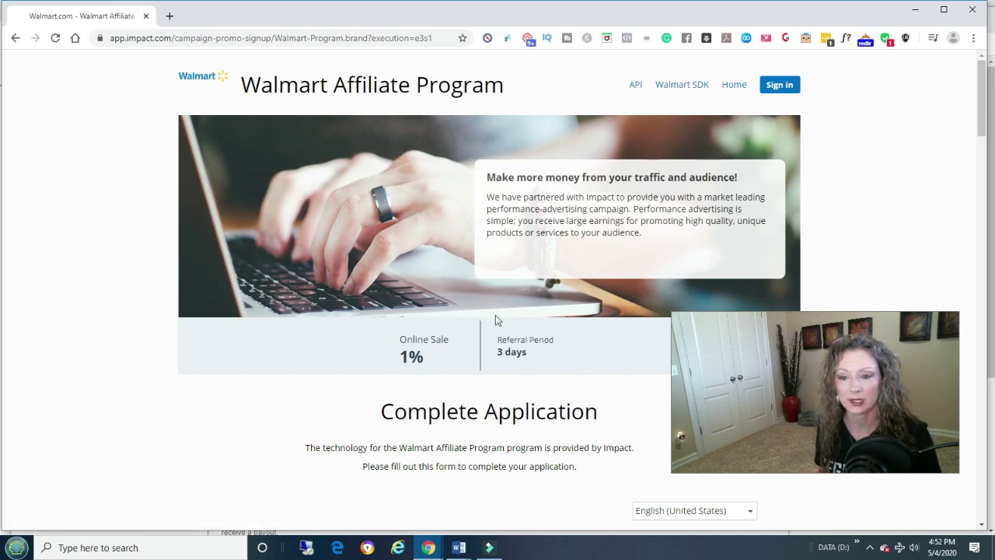
pyautogui.scroll(-5, 495, 319)
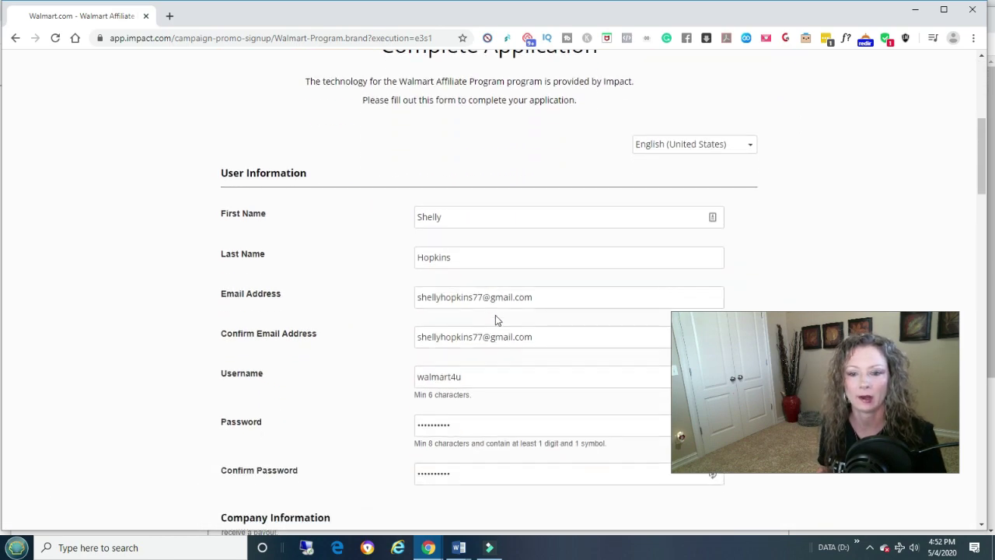
pyautogui.scroll(-14, 495, 318)
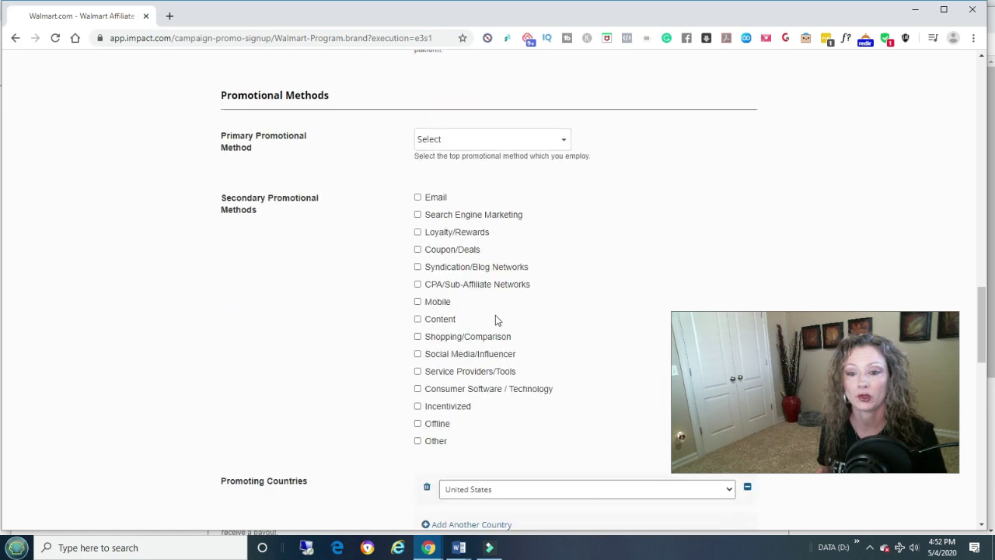
pyautogui.scroll(-10, 496, 318)
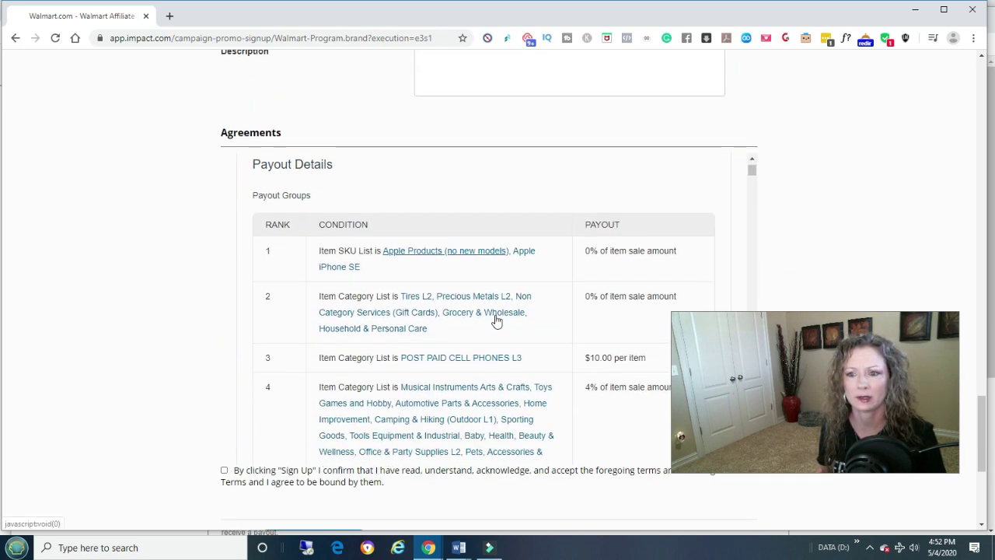
# Examine the payout percentages per item category, the referral window and the general terms in the Walmart affiliate agreement
pyautogui.scroll(-2, 496, 319)
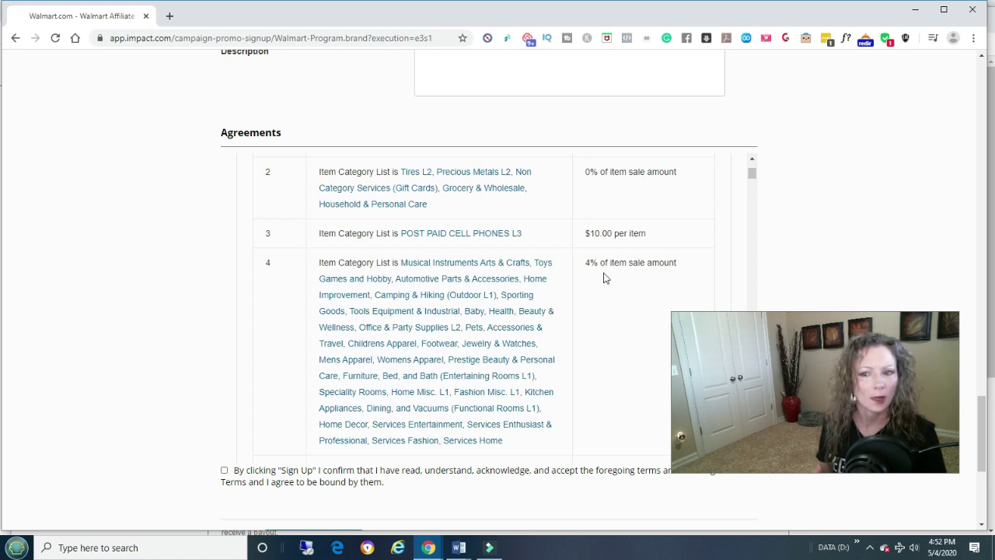
pyautogui.scroll(-3, 603, 278)
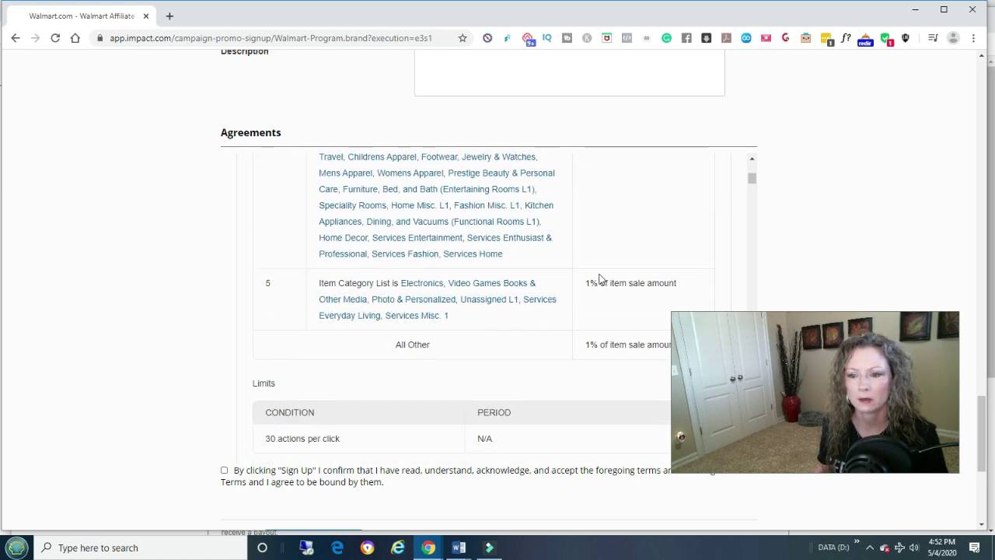
pyautogui.scroll(4, 598, 280)
pyautogui.scroll(-5, 598, 278)
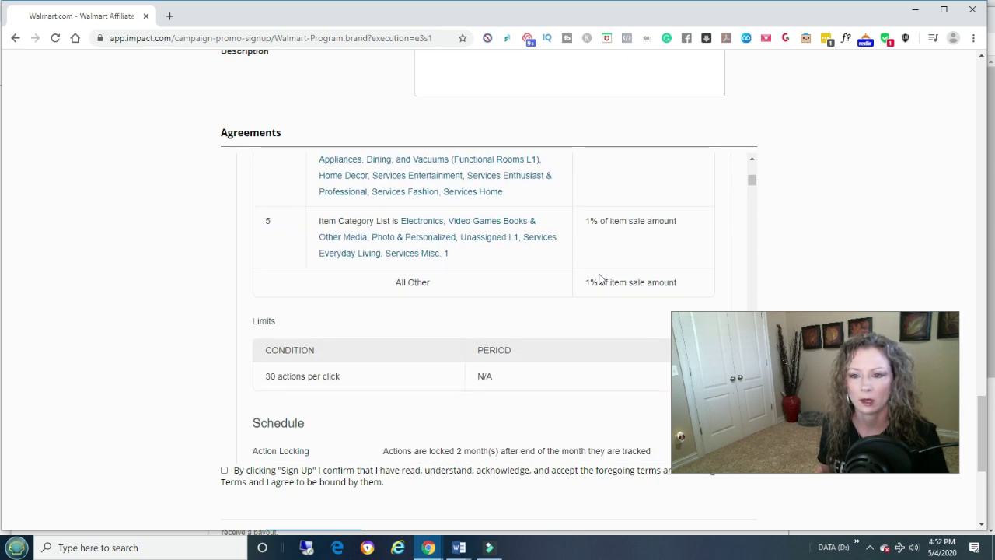
pyautogui.scroll(-15, 598, 278)
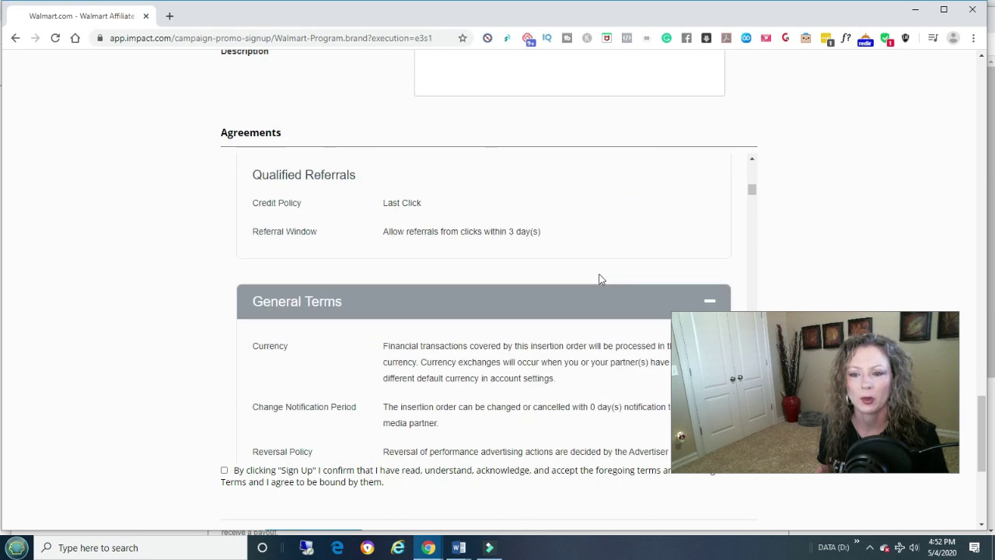
pyautogui.scroll(-3, 599, 278)
pyautogui.scroll(12, 600, 279)
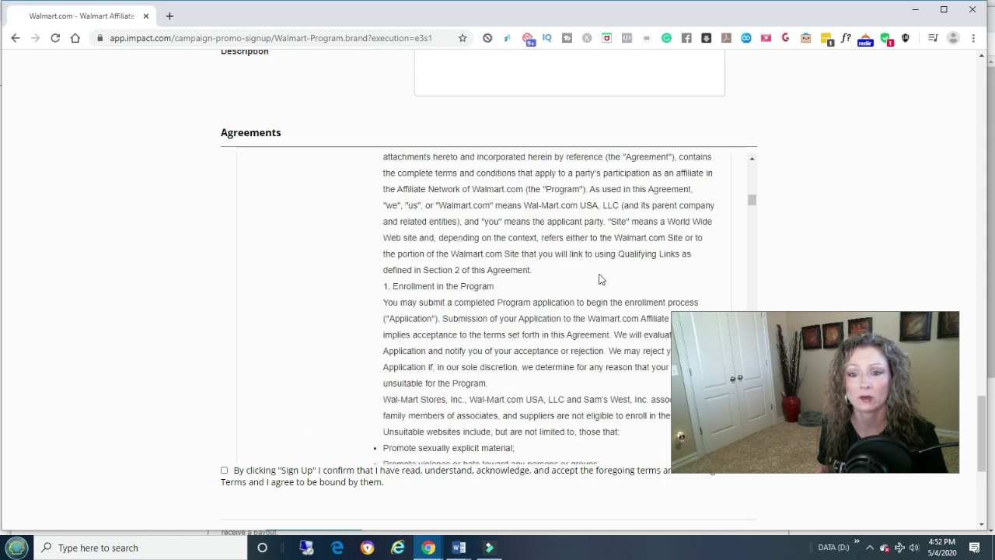
pyautogui.scroll(10, 599, 278)
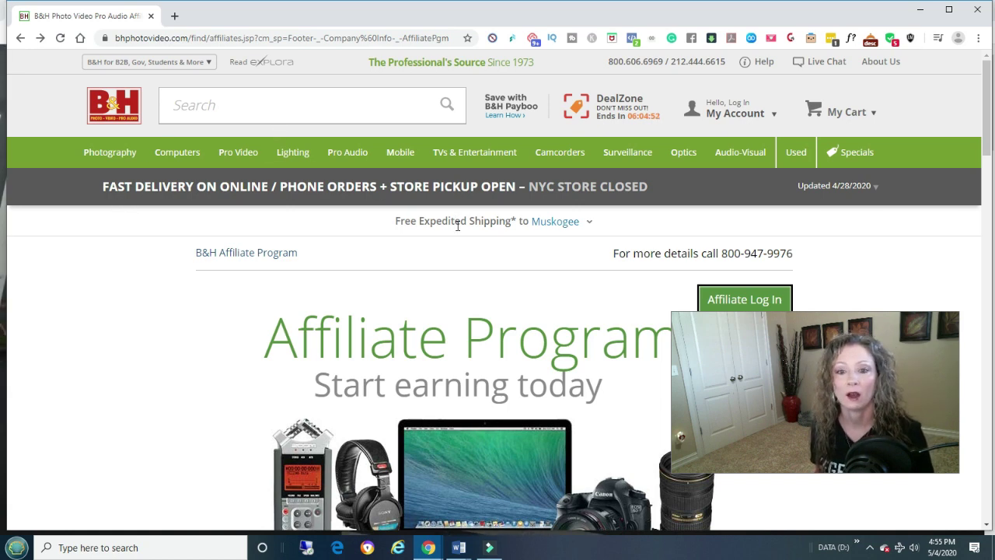
# Examine the B&H Affiliate Program page for its commission rates, minimum payout, benefits and application option
pyautogui.scroll(-2, 458, 226)
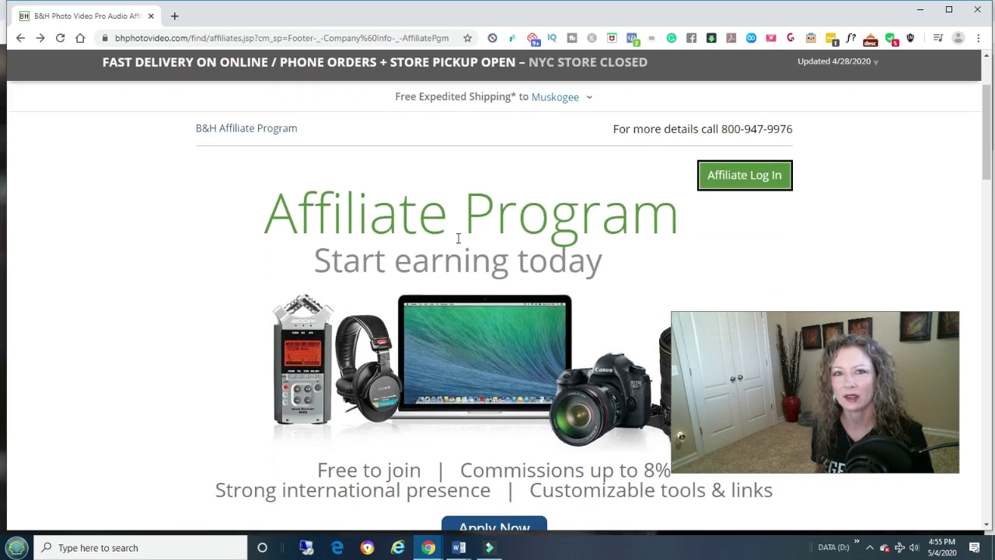
pyautogui.scroll(-3, 458, 241)
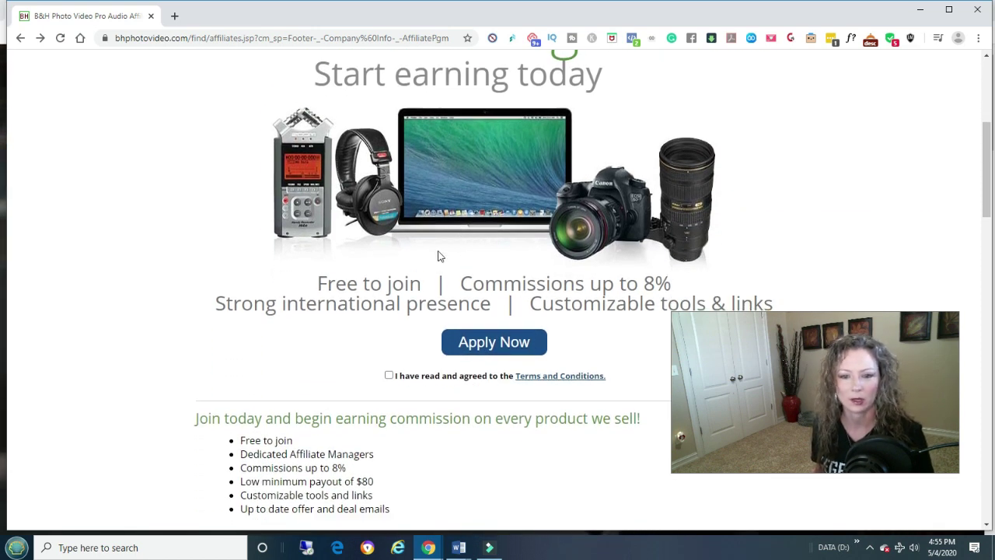
pyautogui.scroll(-2, 416, 255)
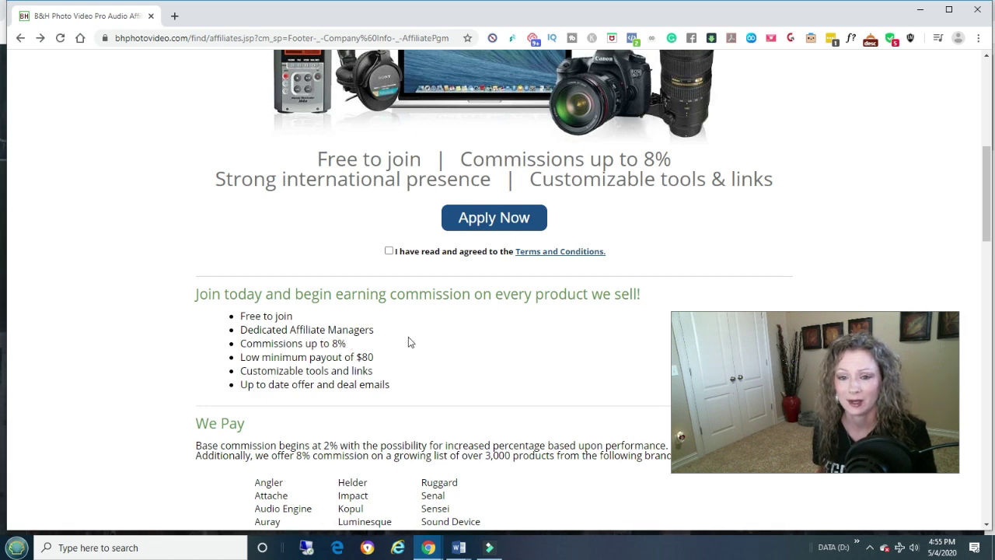
pyautogui.scroll(1, 422, 338)
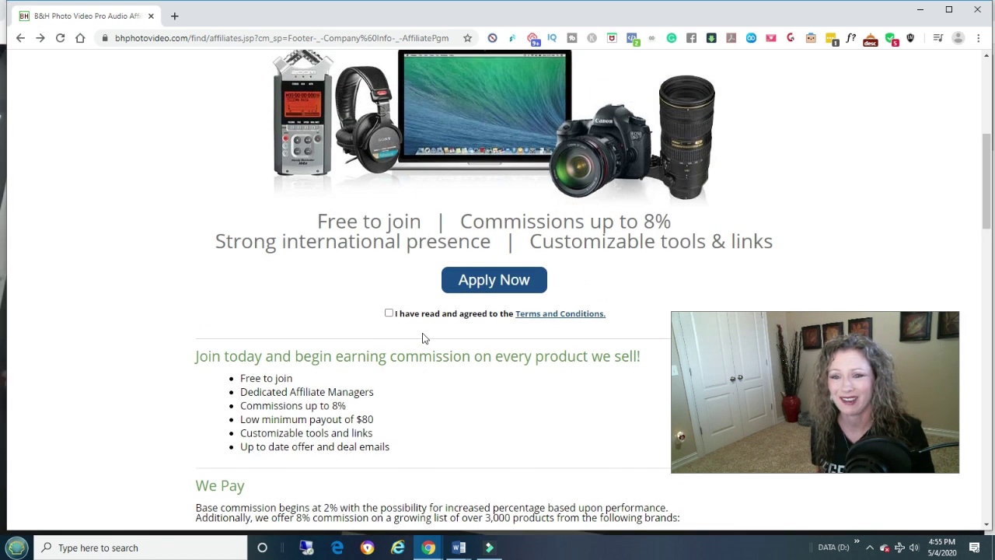
pyautogui.scroll(1, 422, 338)
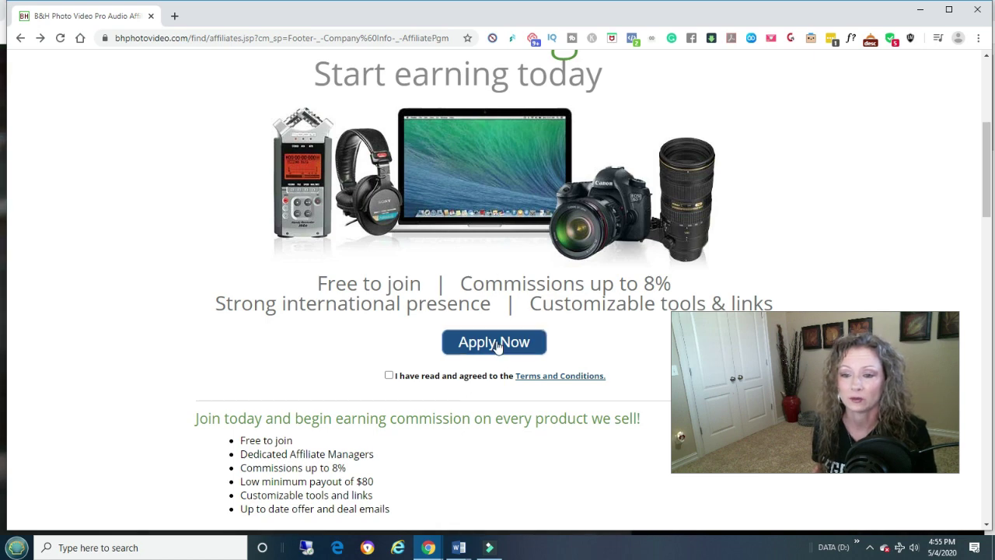
pyautogui.scroll(2, 498, 346)
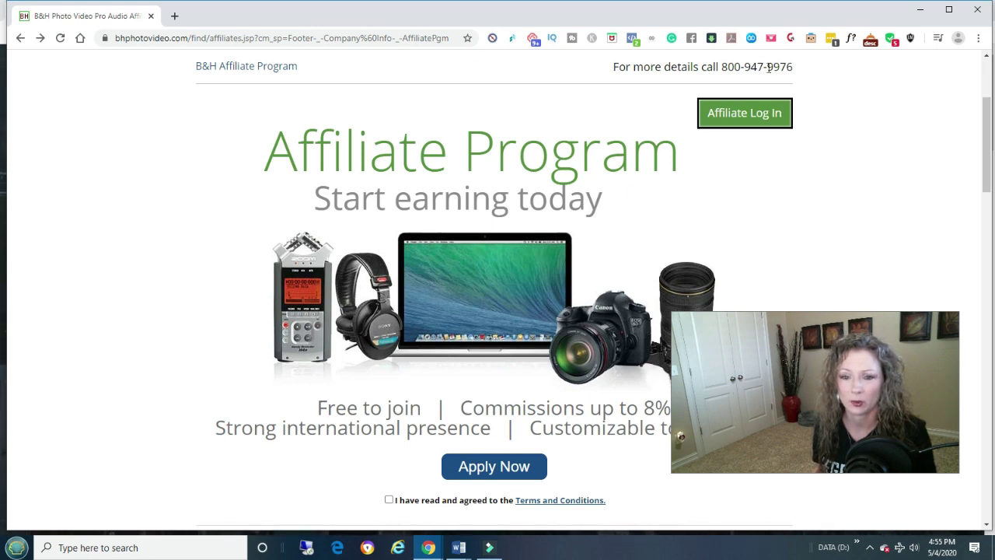
pyautogui.scroll(-1, 492, 181)
pyautogui.scroll(1, 492, 181)
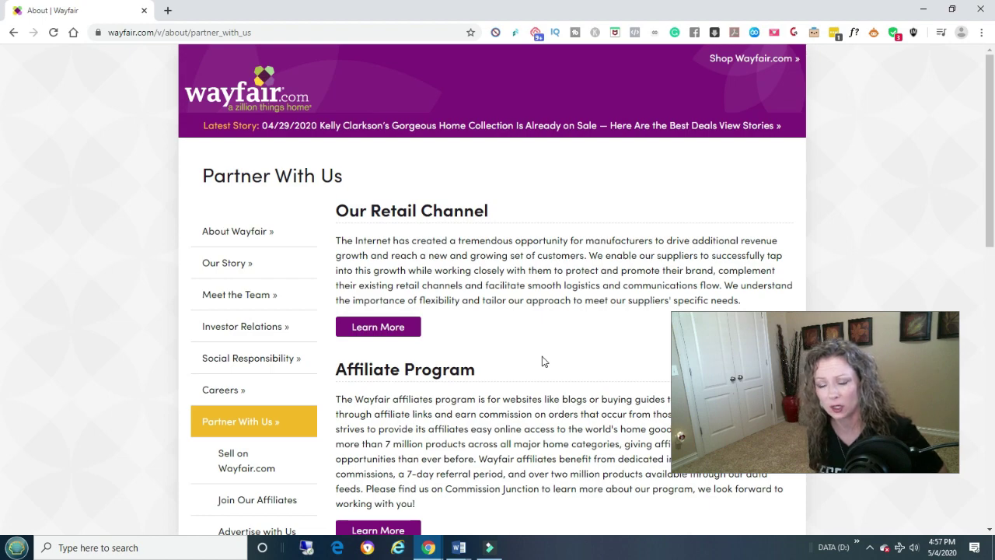
# Read the Affiliate Program section on Wayfair's Partner With Us page for its commission and referral period
pyautogui.scroll(-3, 558, 337)
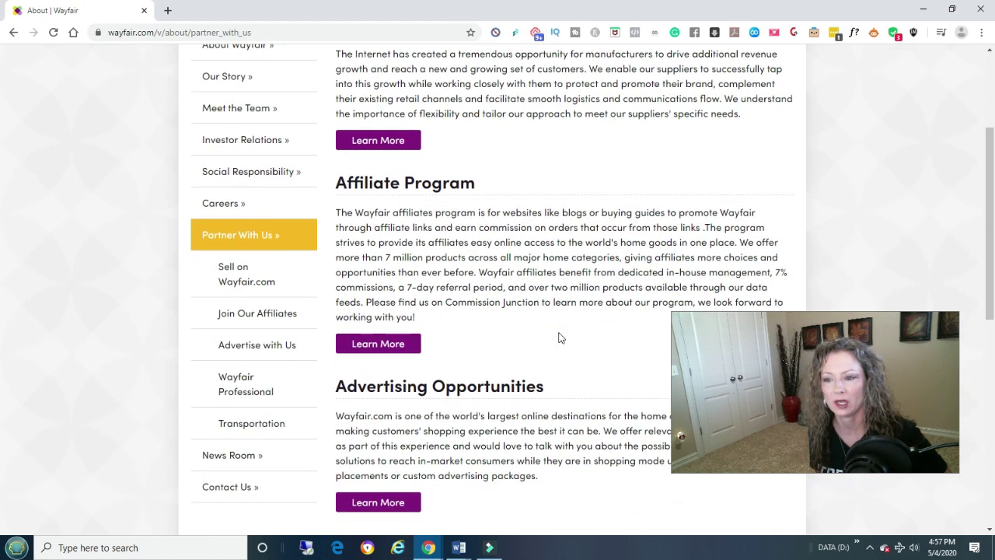
pyautogui.scroll(-2, 558, 337)
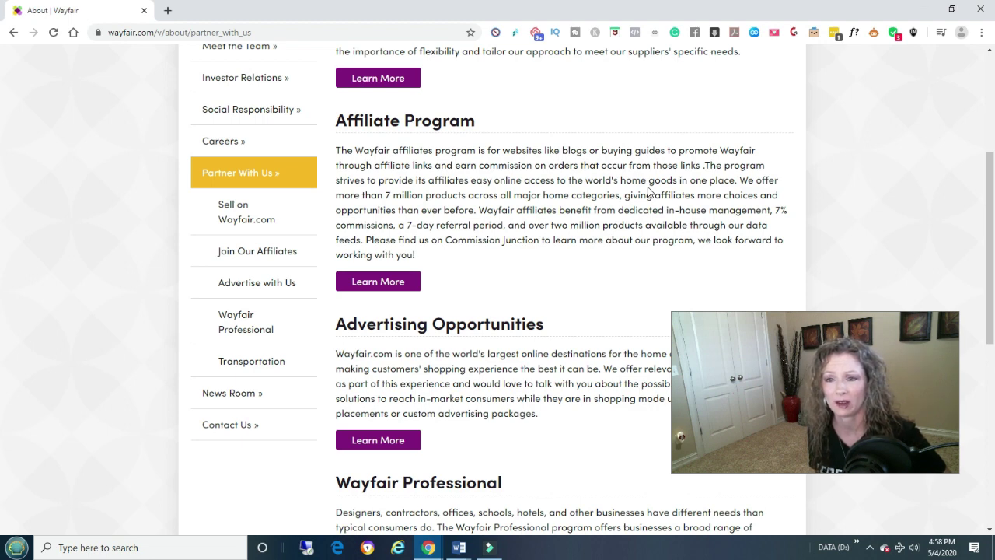
pyautogui.scroll(8, 647, 192)
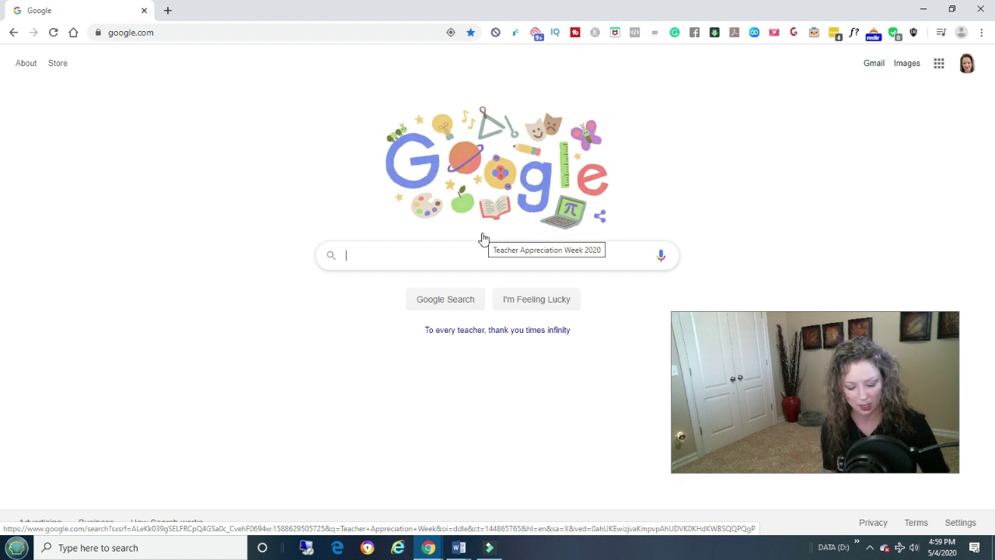
# Search Google for "gardening affiliate programs"
pyautogui.write('gardeni')
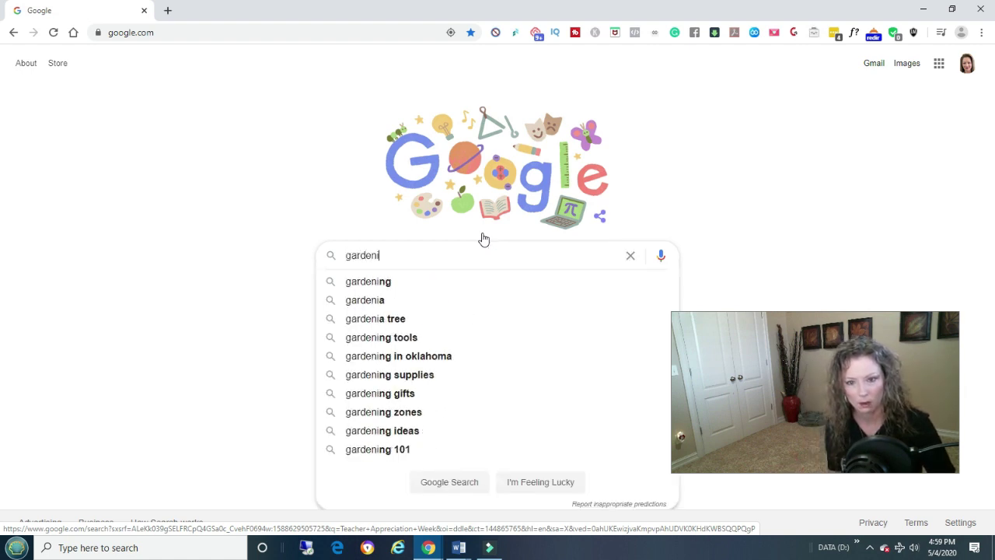
pyautogui.write('ng')
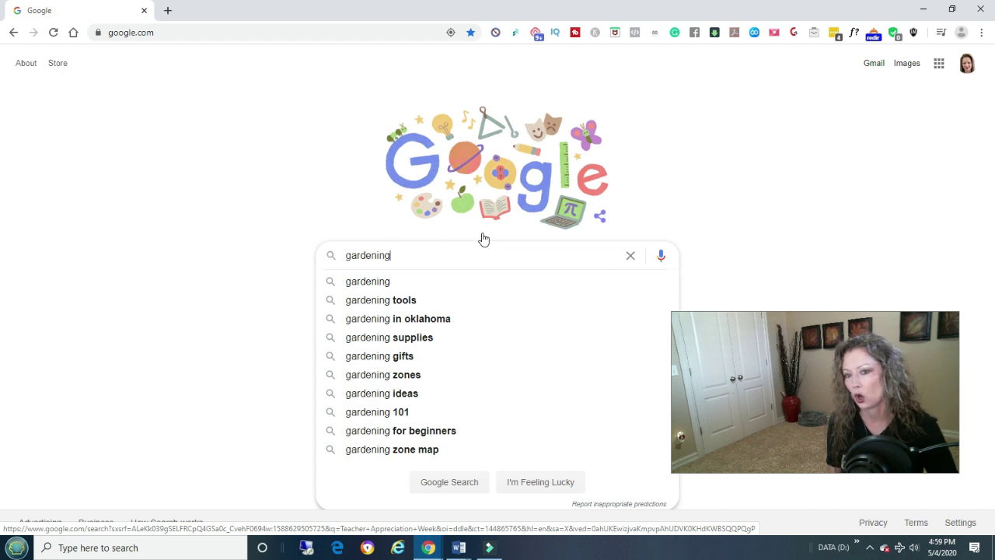
pyautogui.write(' affilte')
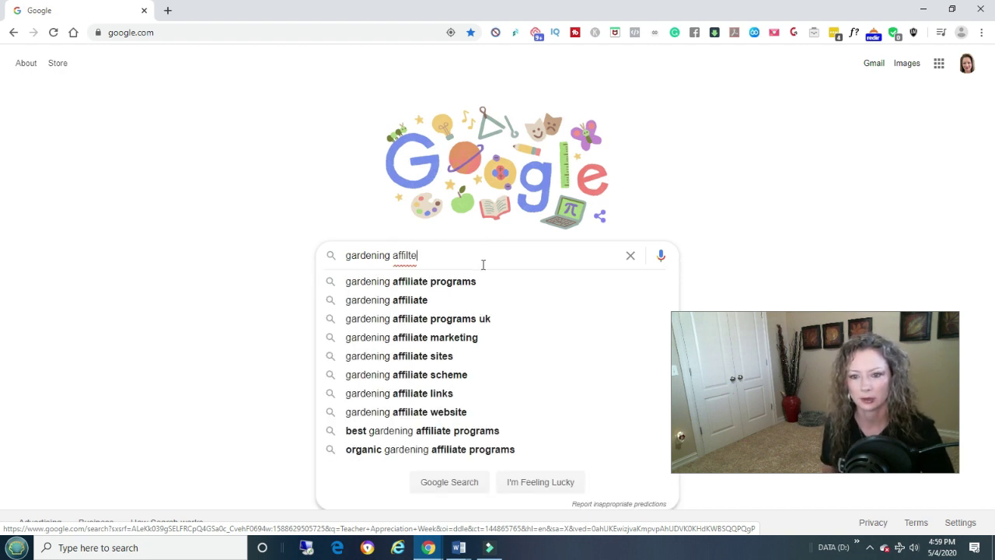
pyautogui.click(419, 282)
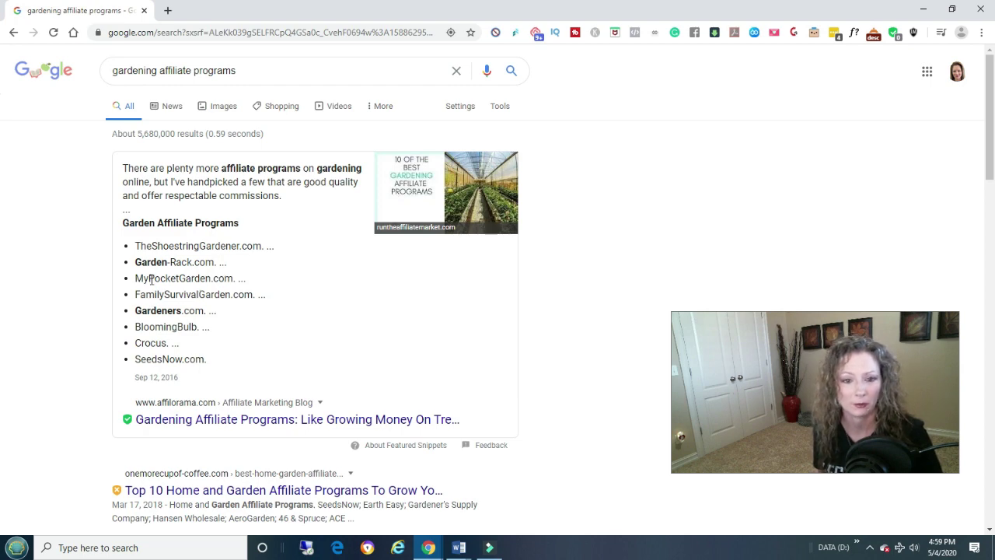
# Look through the gardening affiliate program results and open the runtheaffiliatemarket.com article listing 10 programs
pyautogui.scroll(-1, 163, 296)
pyautogui.scroll(-1, 185, 296)
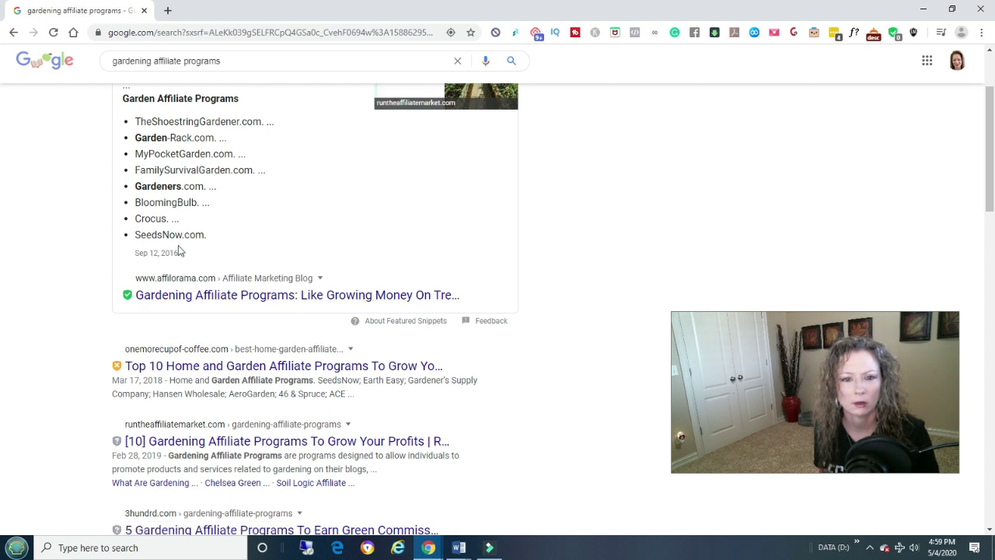
pyautogui.scroll(1, 207, 276)
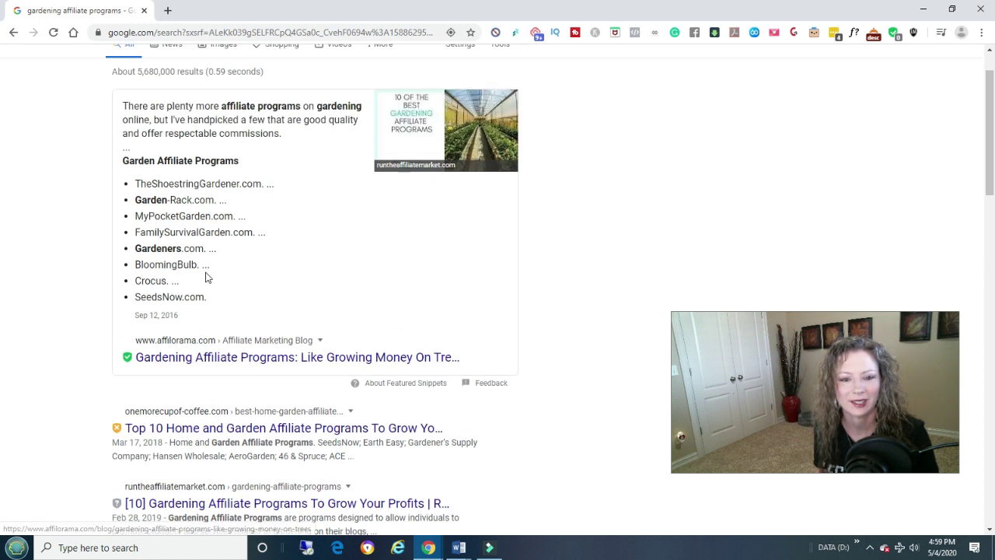
pyautogui.scroll(1, 206, 276)
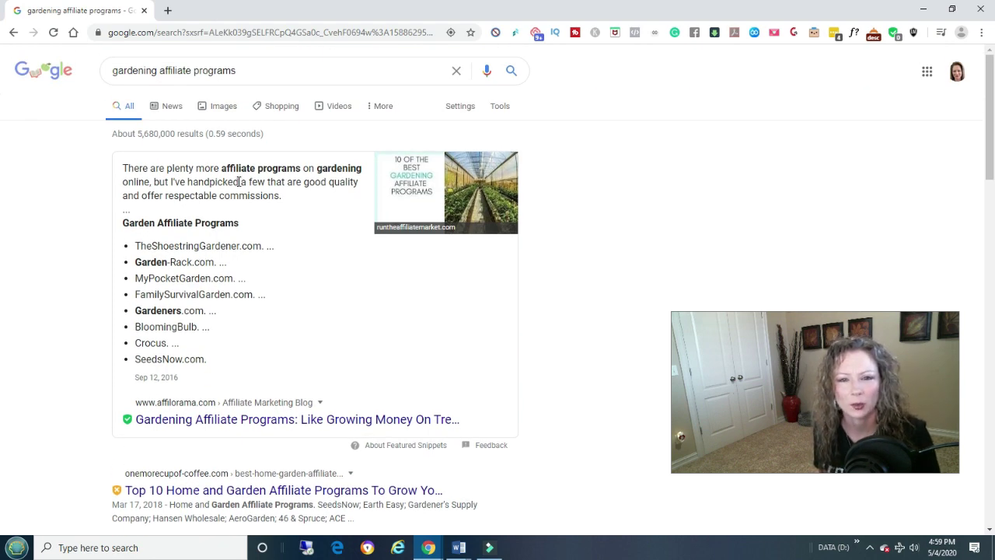
pyautogui.scroll(-3, 187, 221)
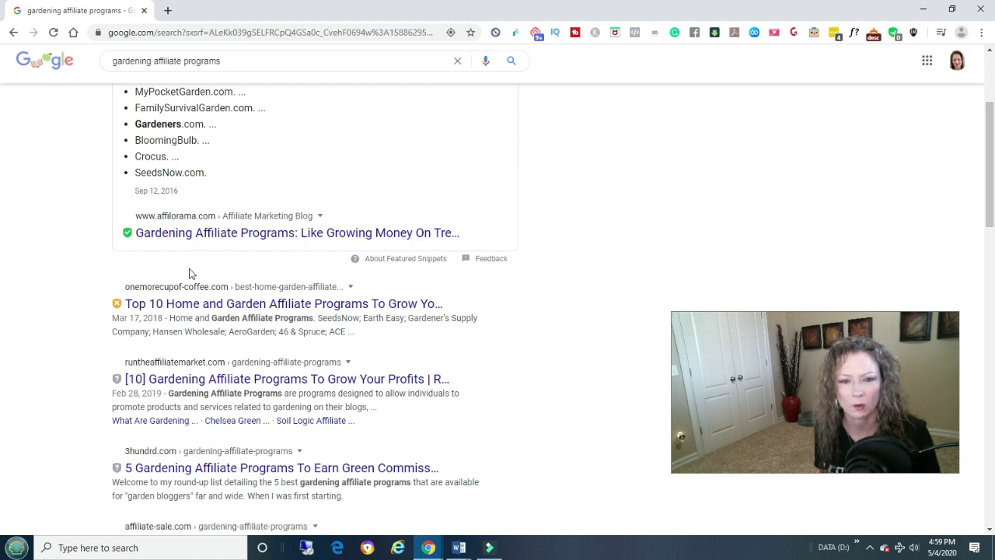
pyautogui.click(227, 380)
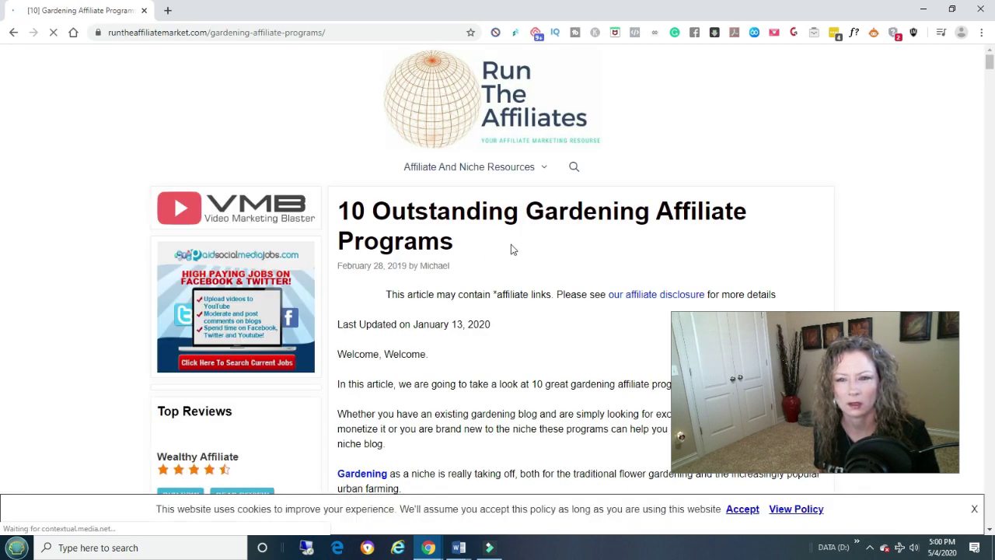
# Examine the gardening affiliate programs article, including its introduction and the contents list of individual programs
pyautogui.scroll(-1, 536, 245)
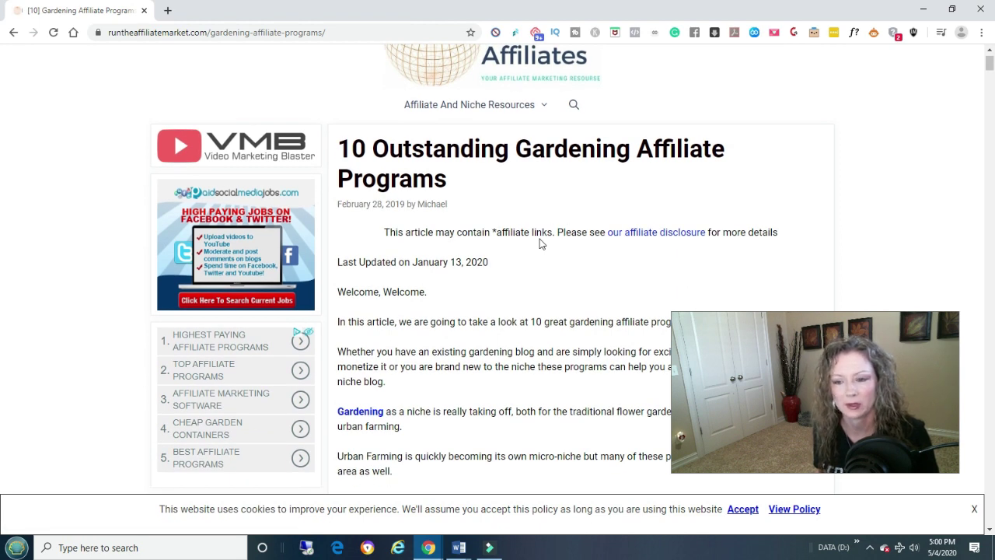
pyautogui.scroll(-1, 541, 244)
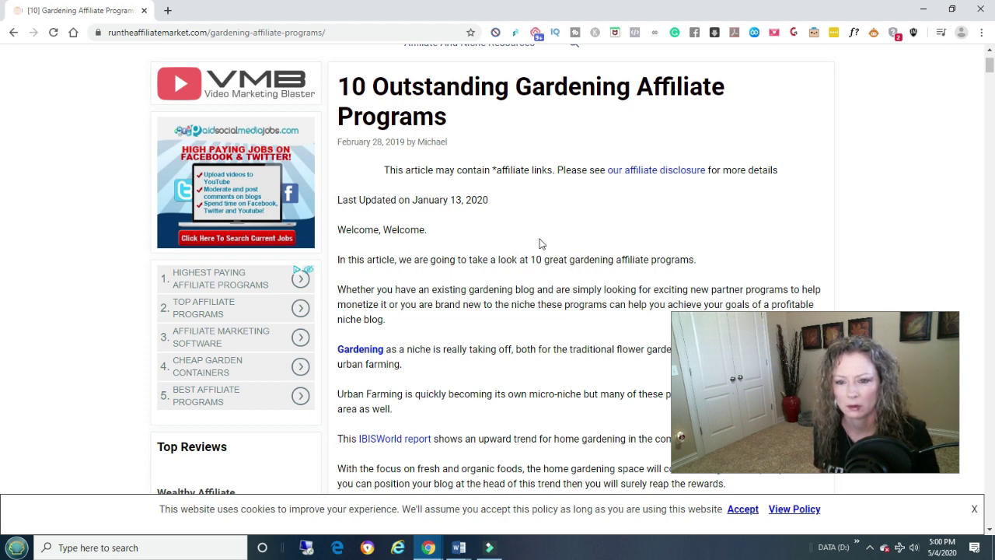
pyautogui.scroll(-1, 542, 244)
pyautogui.scroll(-1, 513, 239)
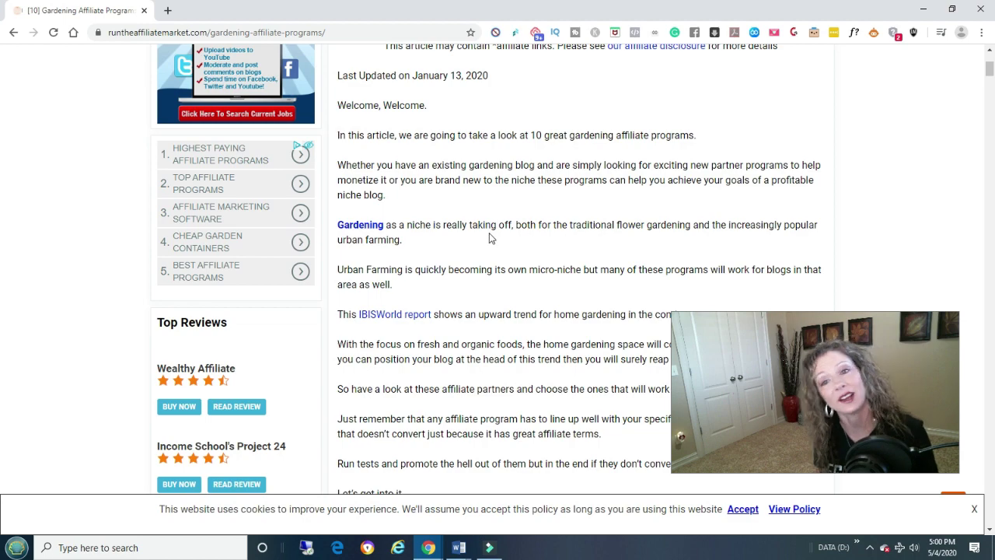
pyautogui.scroll(-8, 490, 238)
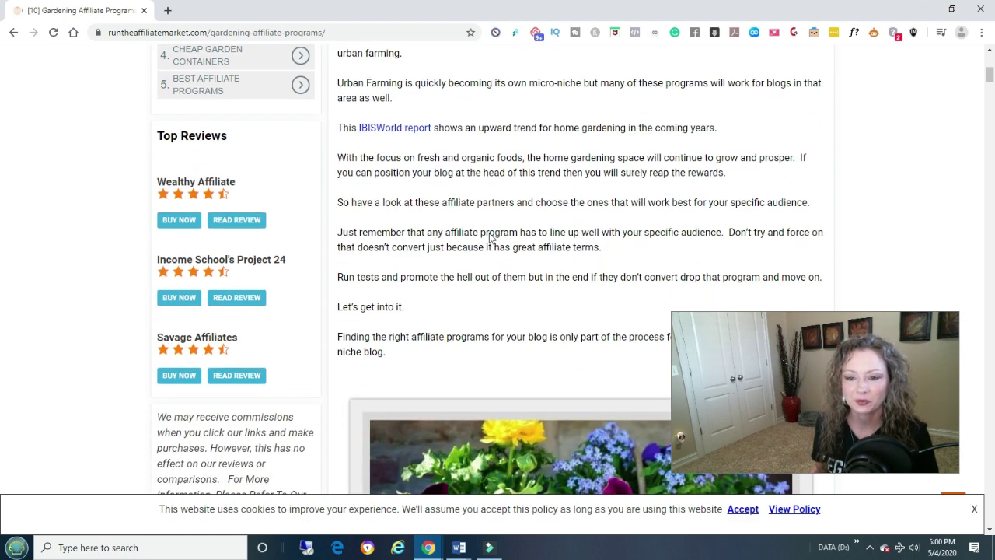
pyautogui.scroll(-1, 490, 233)
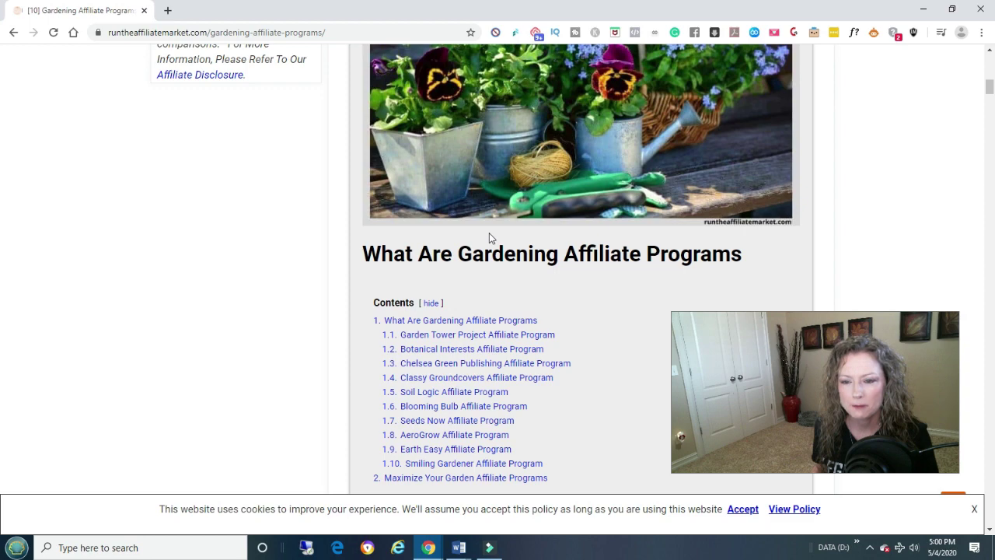
pyautogui.scroll(5, 488, 233)
pyautogui.scroll(-3, 489, 232)
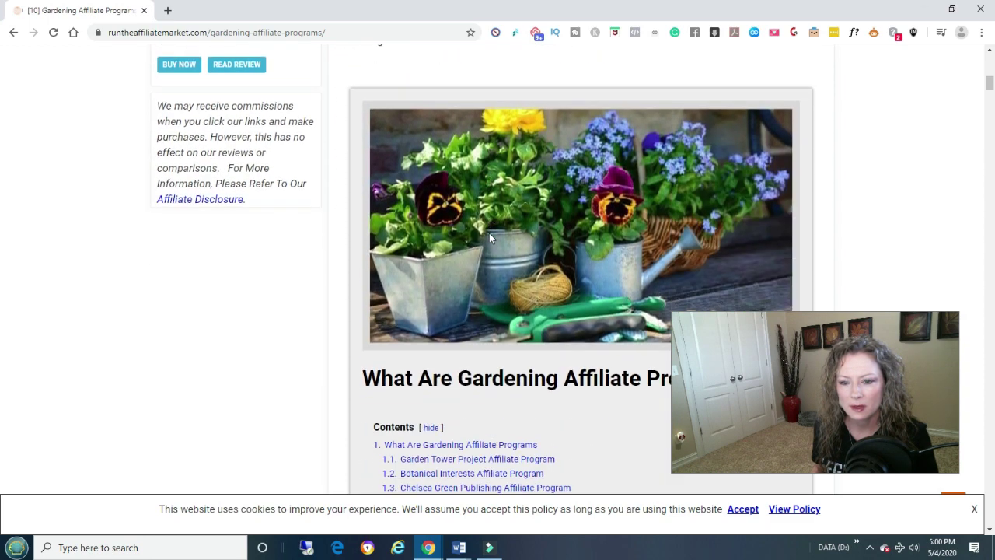
pyautogui.scroll(-2, 489, 237)
pyautogui.scroll(10, 489, 234)
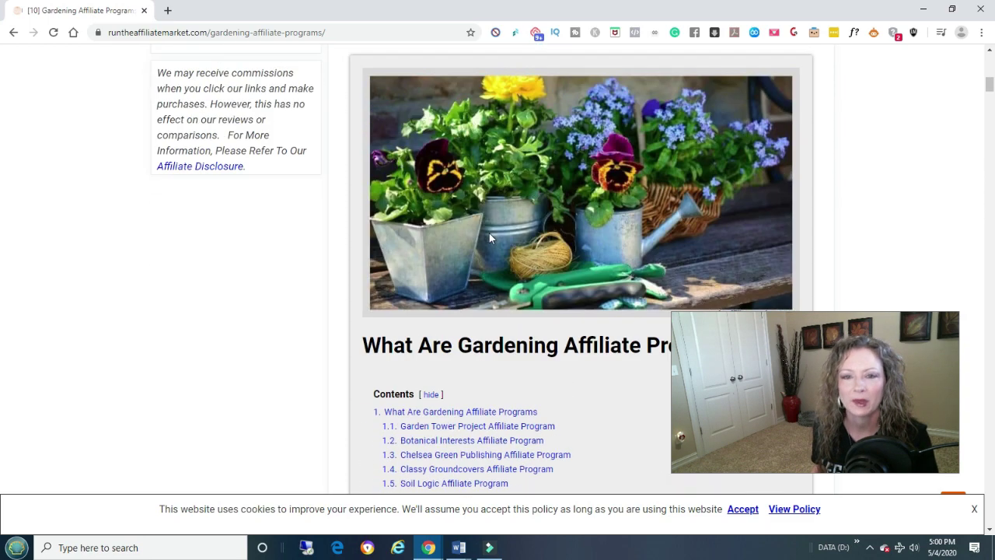
pyautogui.scroll(3, 489, 237)
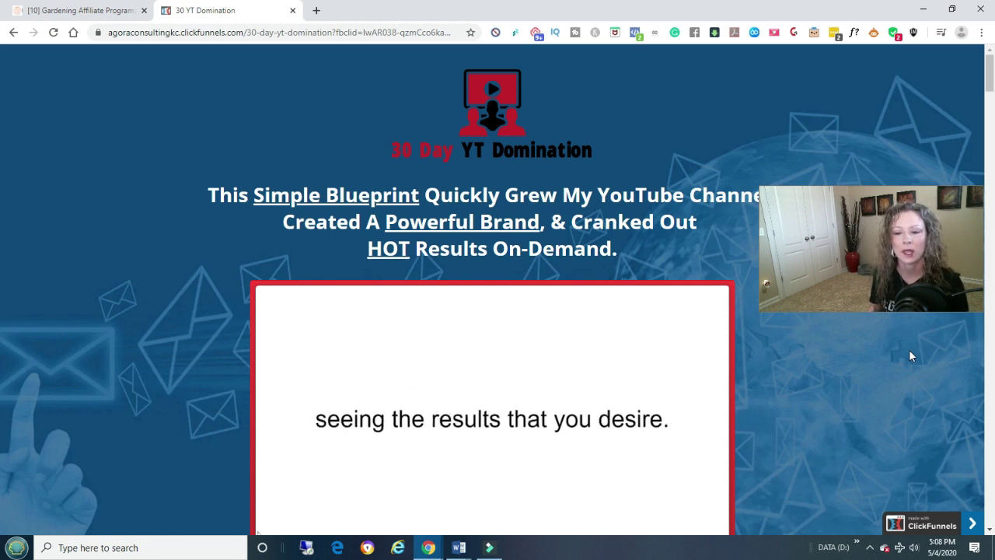
# Examine the 30 Day YT Domination sales page for its example results, benefits and course modules
pyautogui.scroll(-1, 911, 356)
pyautogui.scroll(-1, 911, 356)
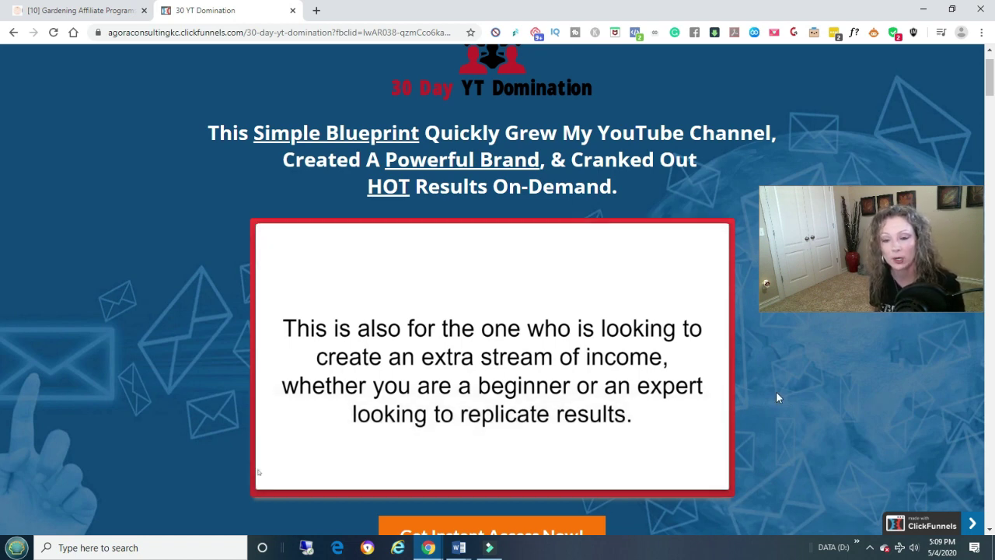
pyautogui.scroll(-5, 776, 394)
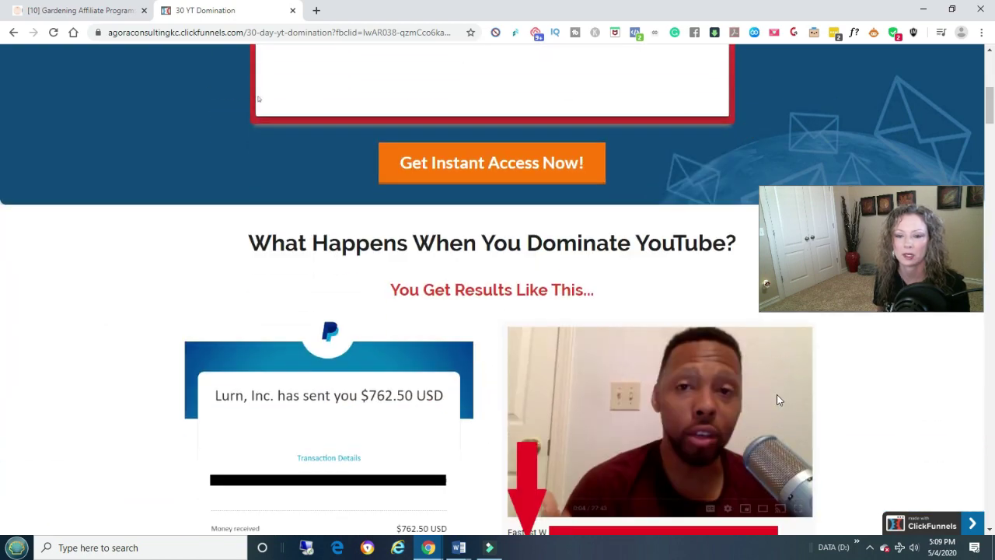
pyautogui.scroll(-7, 776, 399)
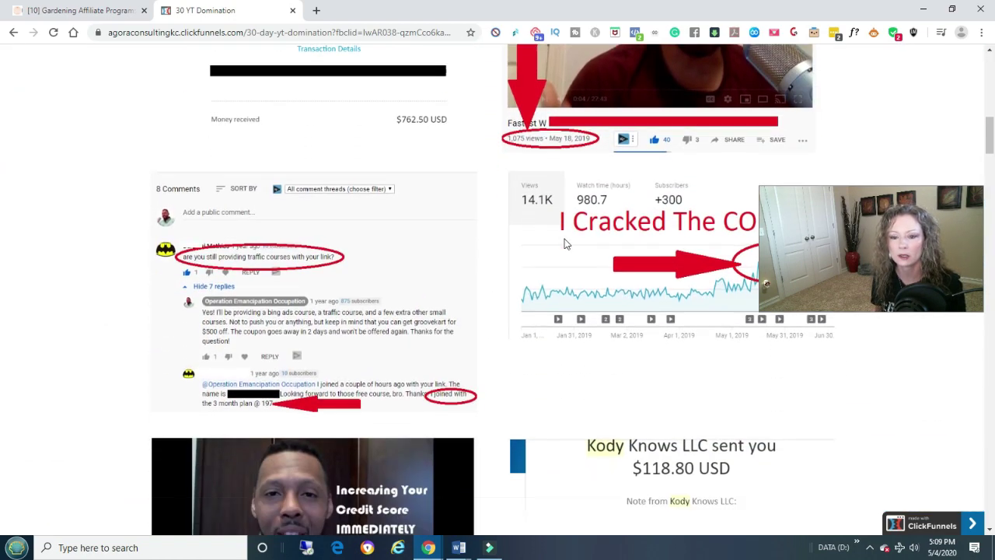
pyautogui.scroll(-2, 349, 355)
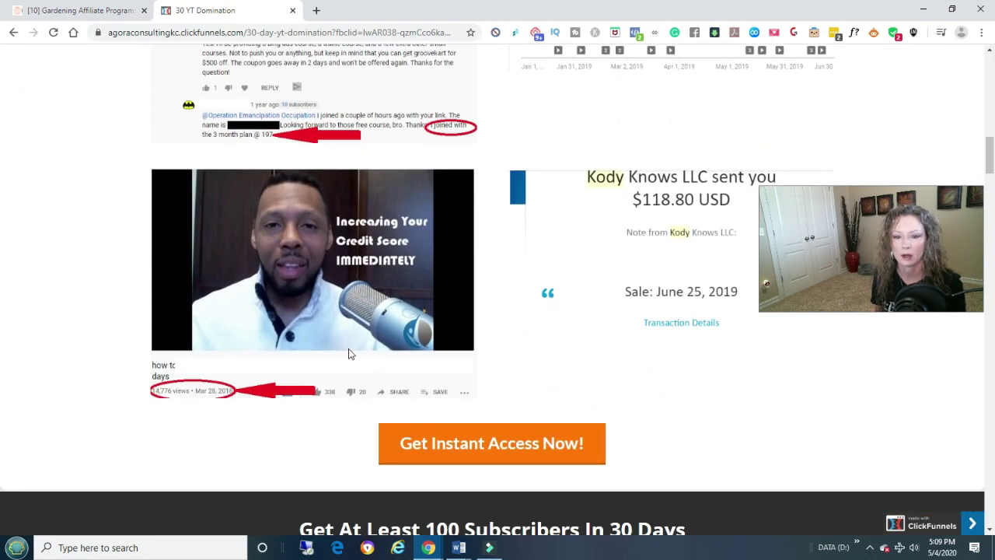
pyautogui.scroll(-5, 349, 354)
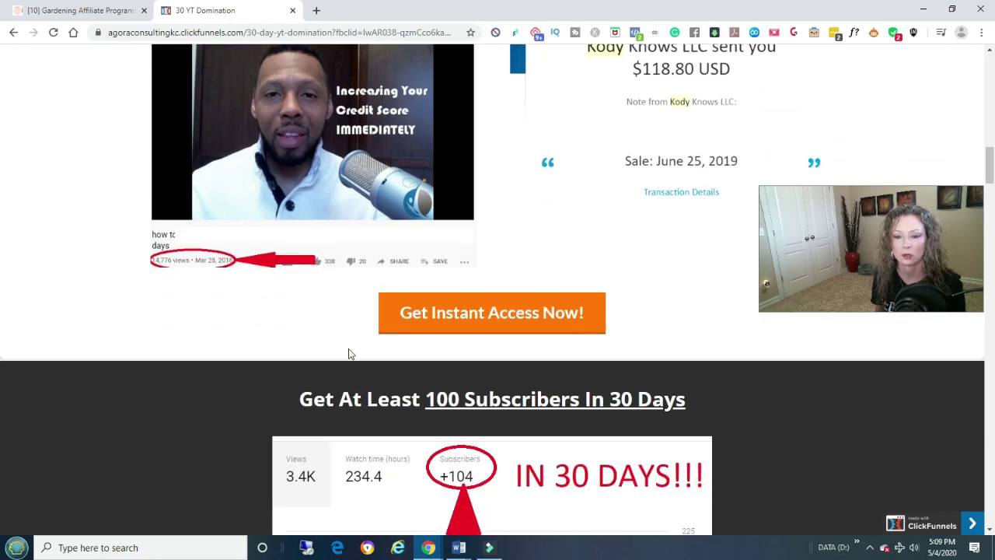
pyautogui.scroll(-17, 349, 354)
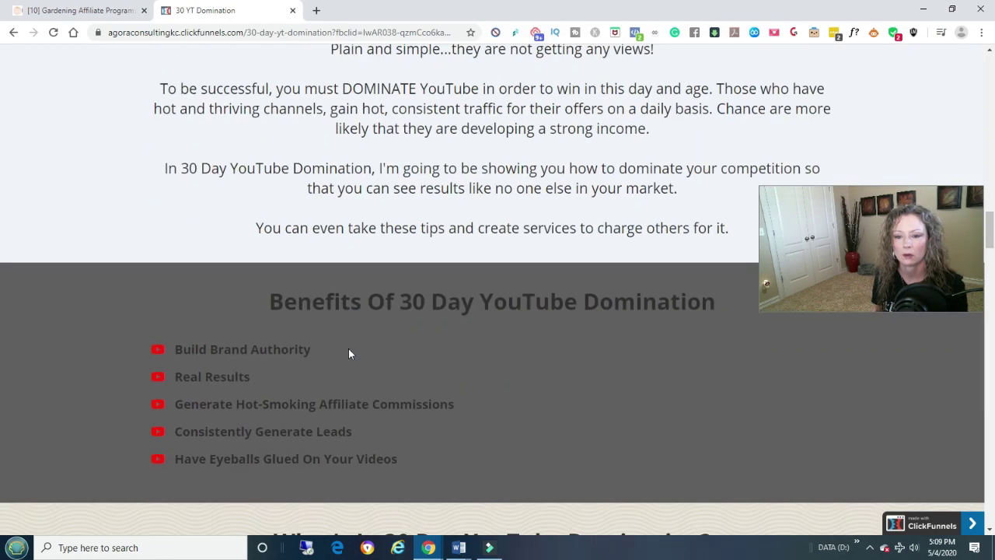
pyautogui.scroll(-17, 348, 354)
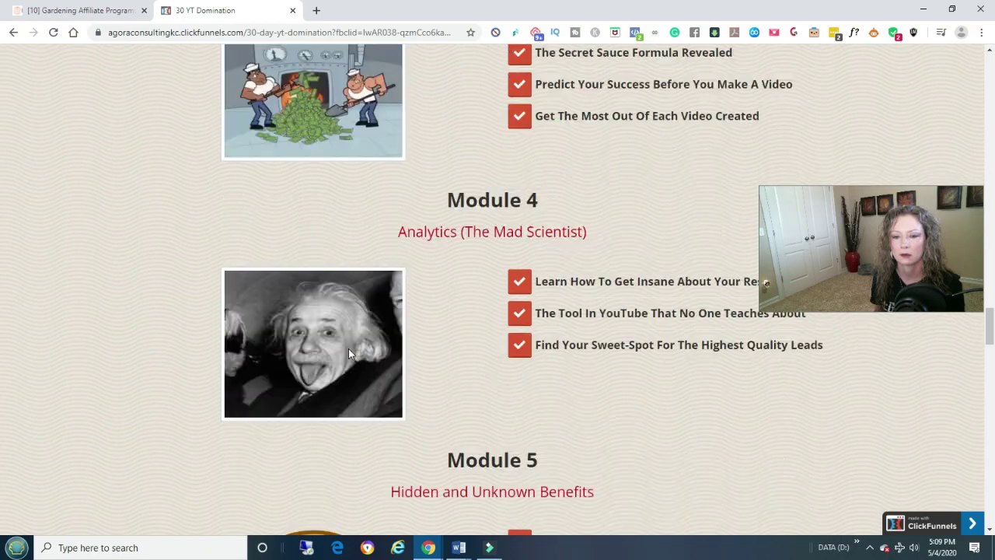
pyautogui.scroll(-18, 348, 354)
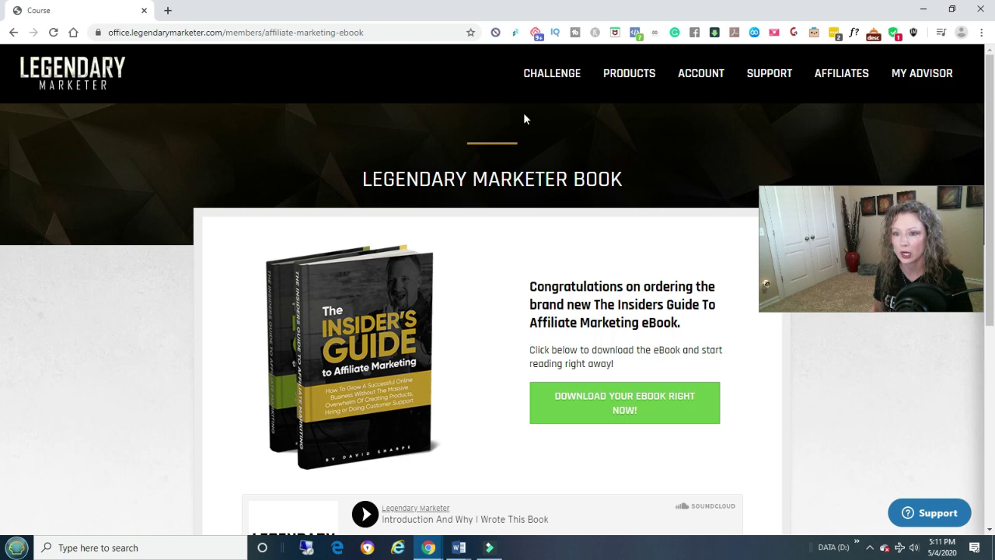
# Open the Challenge page in the Legendary Marketer members area
pyautogui.click(548, 76)
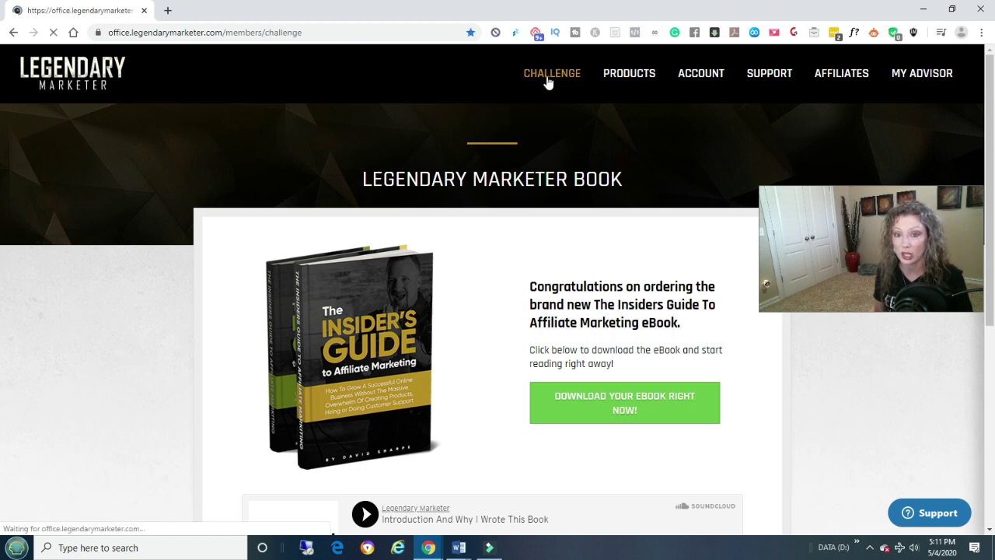